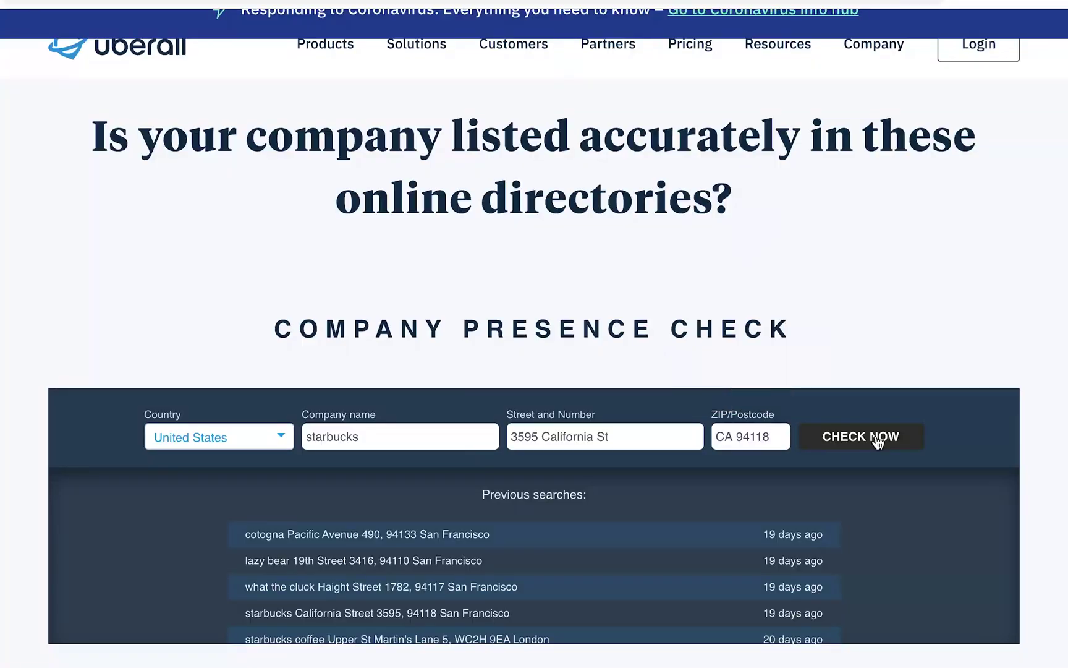
Expand the Uberall YouTube video's description to reveal the 'Check your online presence' link.
click(877, 436)
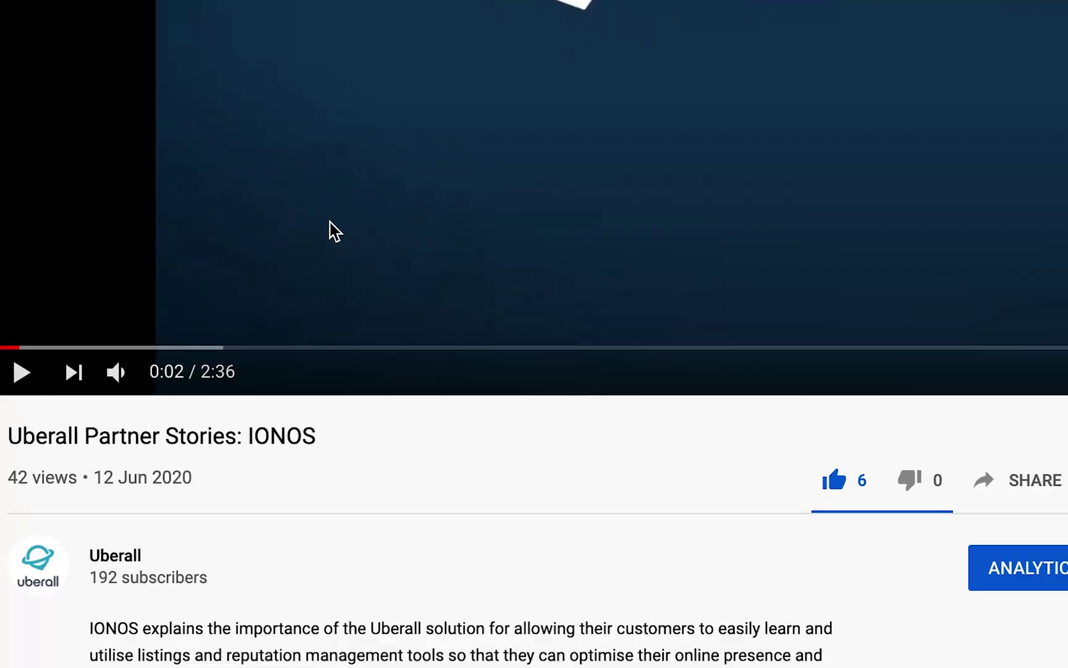
scroll(329, 221, down, 4)
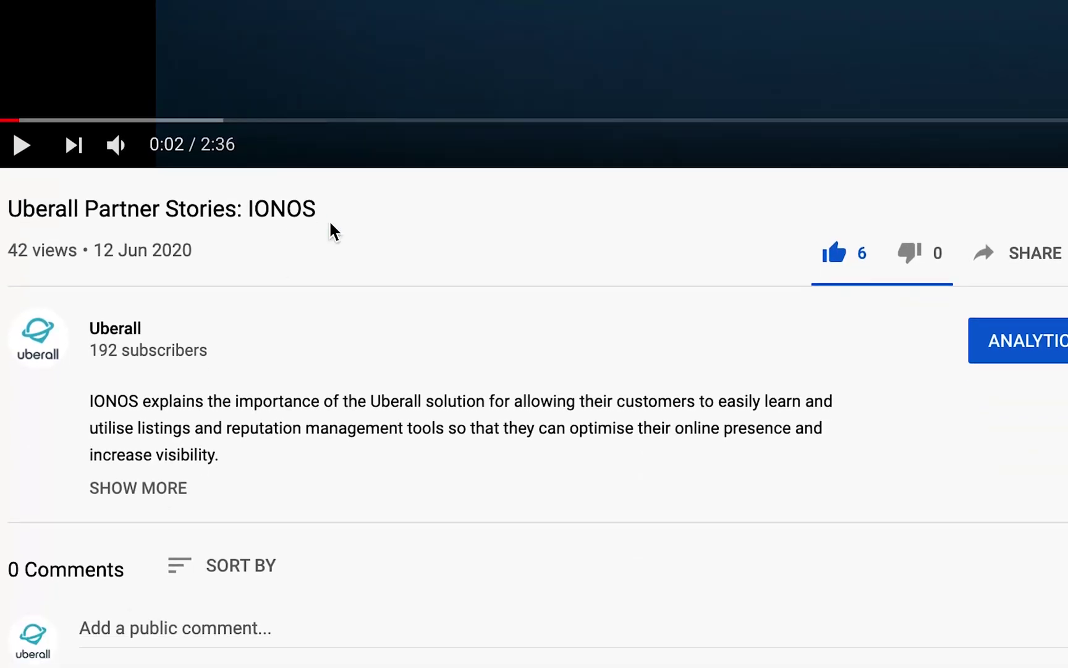
click(159, 475)
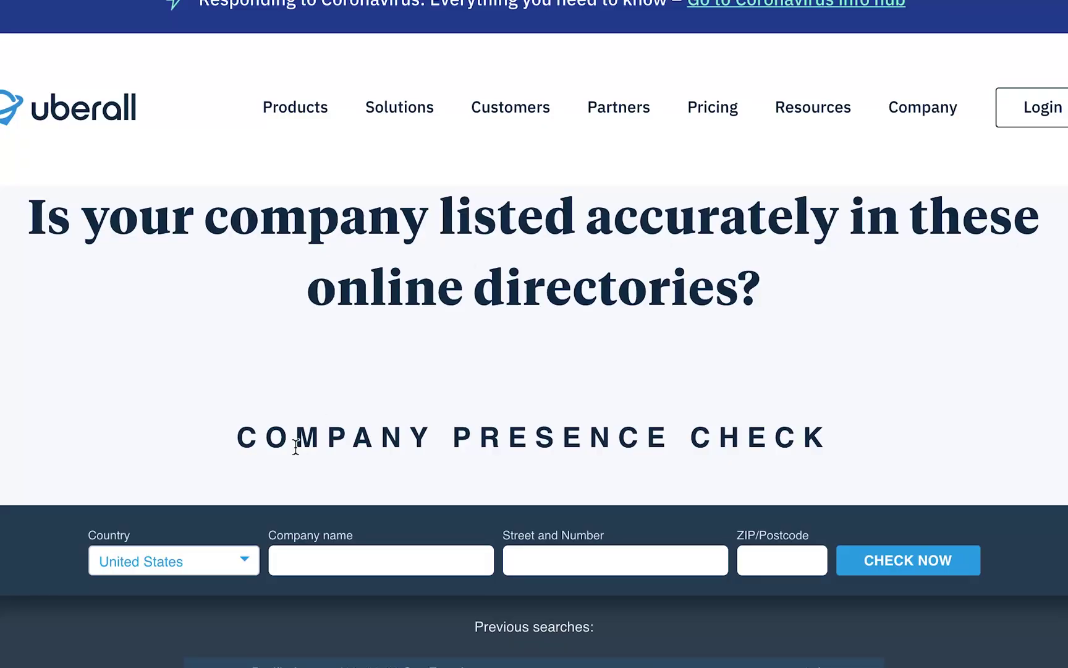
scroll(295, 446, down, 3)
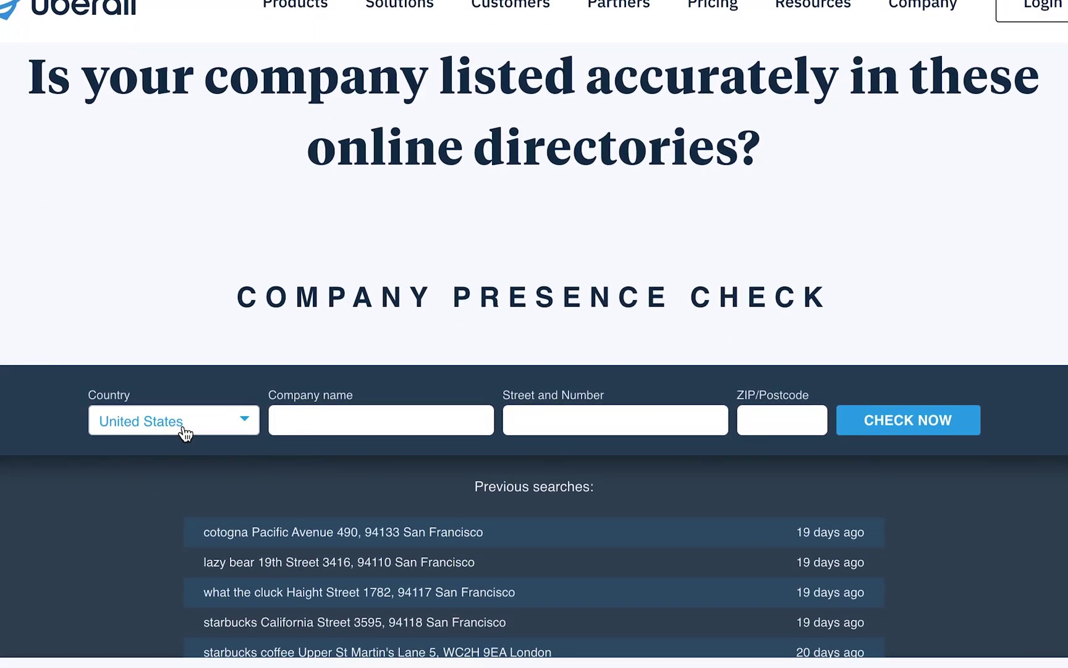
click(242, 432)
scroll(225, 482, down, 10)
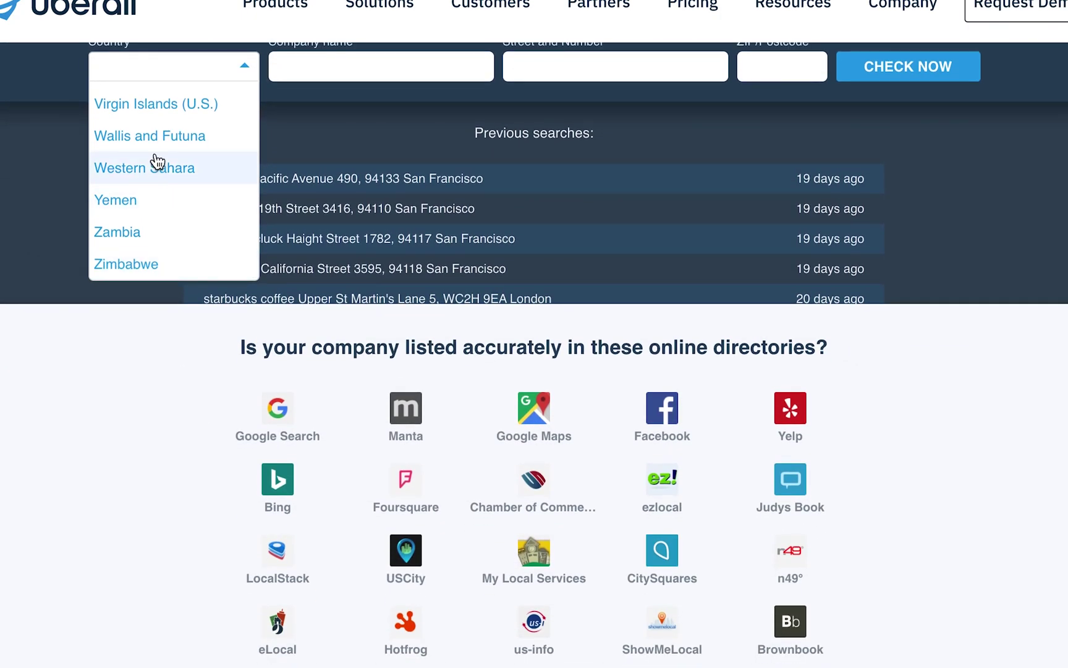
scroll(21, 234, up, 3)
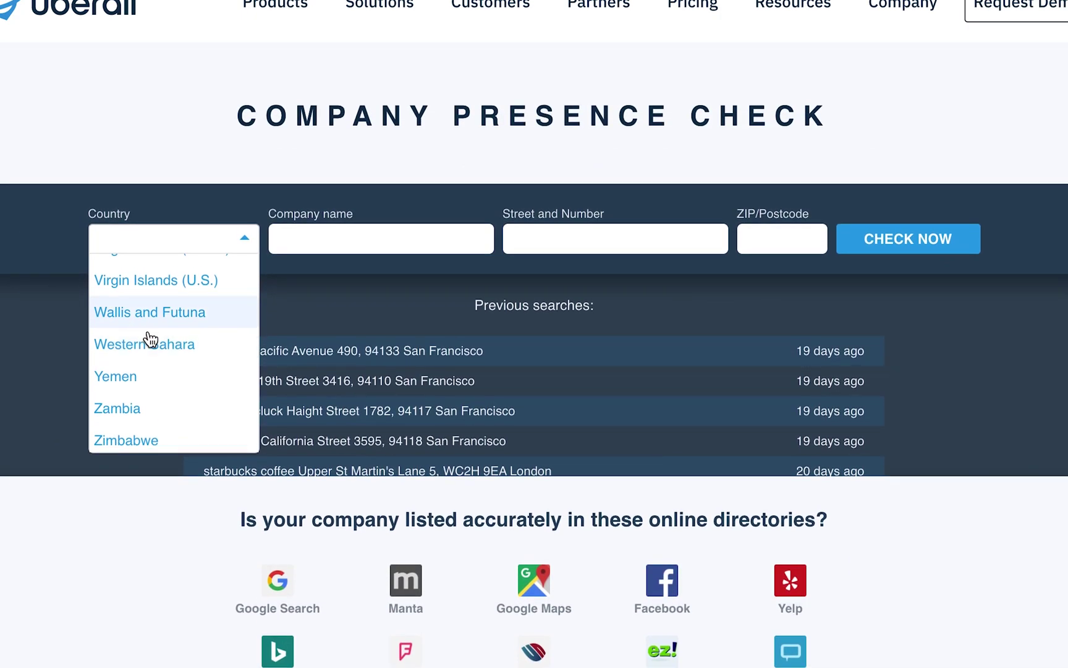
scroll(149, 337, up, 15)
scroll(150, 338, up, 20)
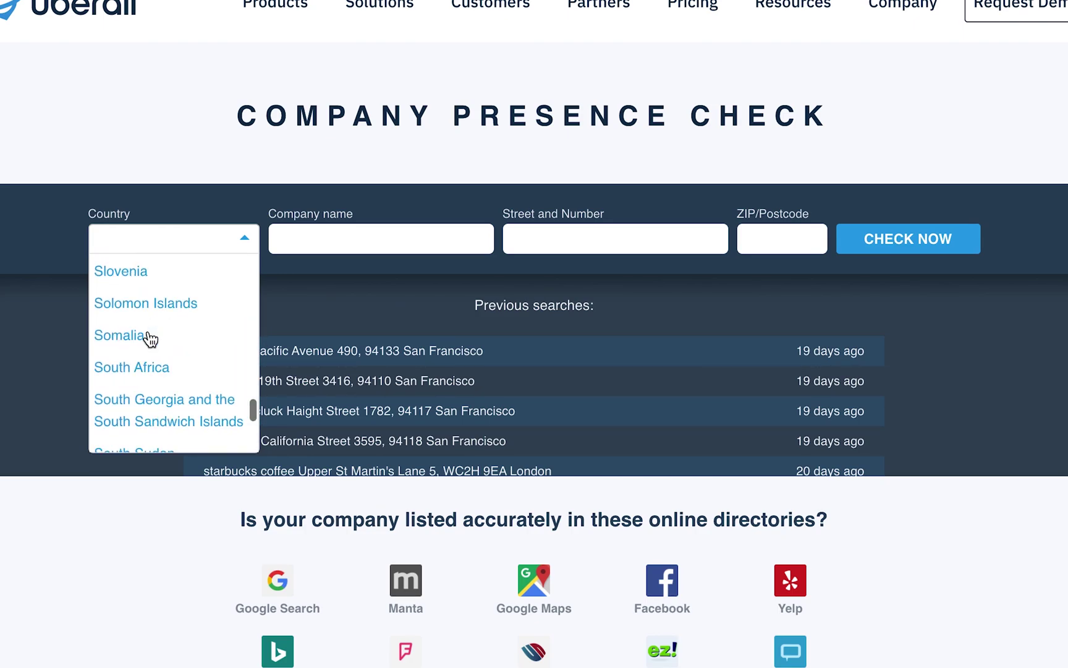
scroll(151, 339, up, 20)
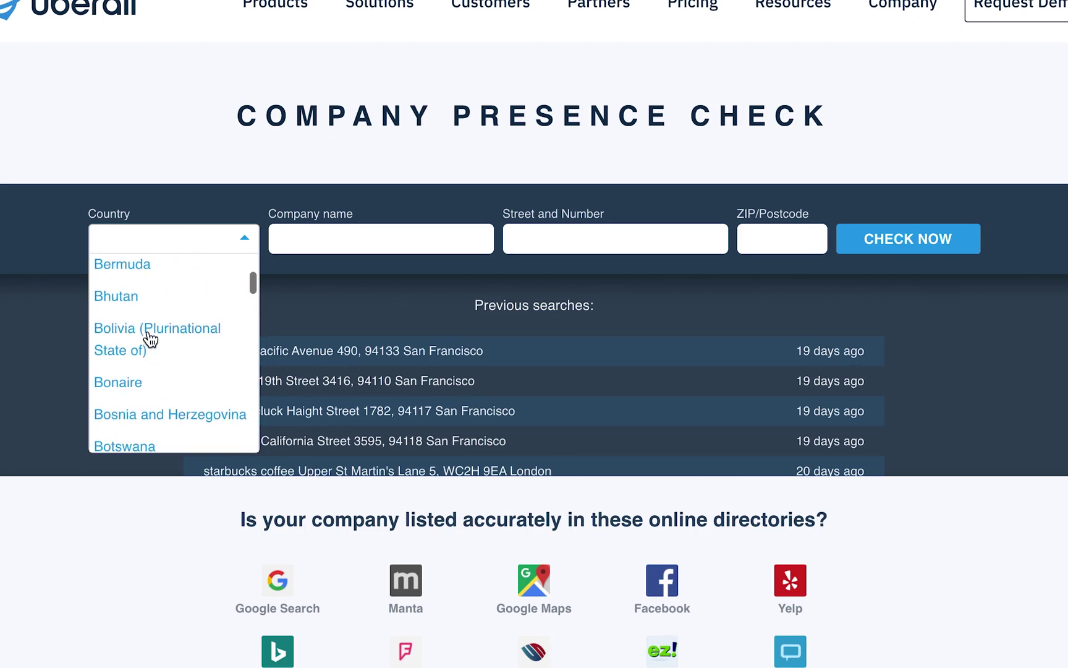
scroll(165, 510, down, 3)
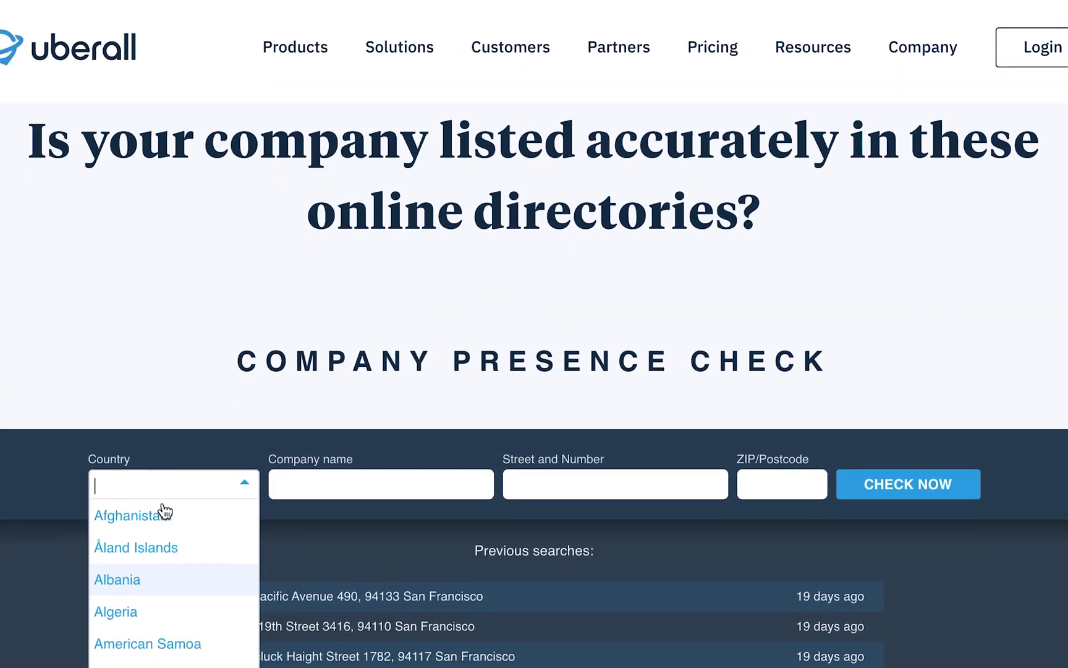
text(uni)
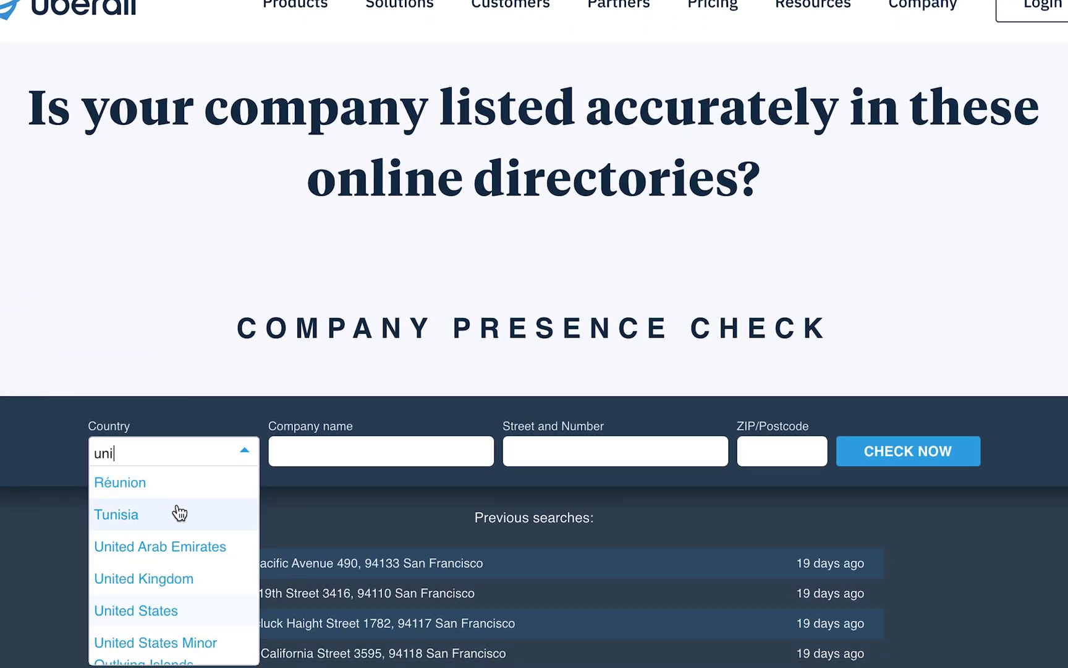
text(ted)
click(186, 545)
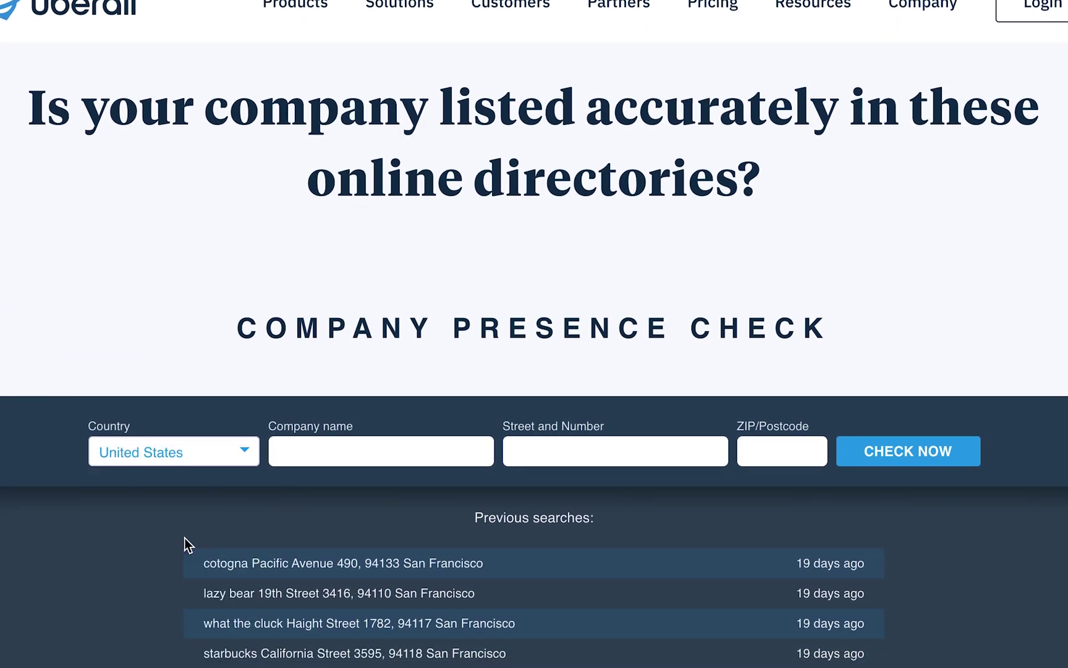
Look up Starbucks San Francisco in Google and select its address, 3595 California St.
click(325, 452)
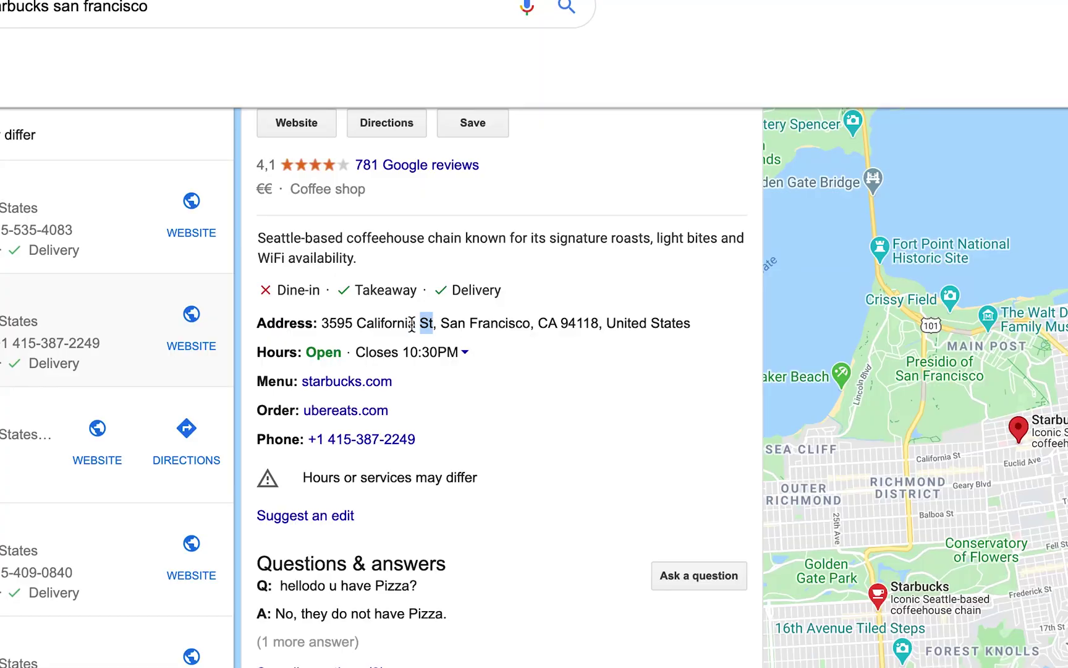
drag(412, 324, 352, 325)
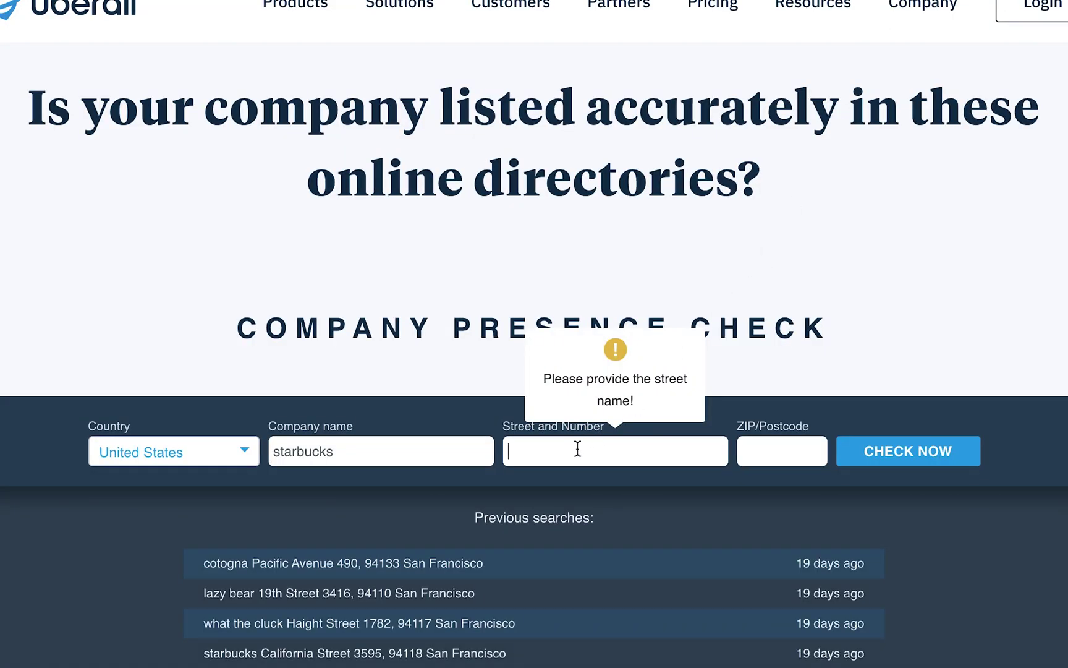
Fill in 3595 California St with ZIP 94118 for starbucks and run the presence check.
text(3595 California St)
click(773, 441)
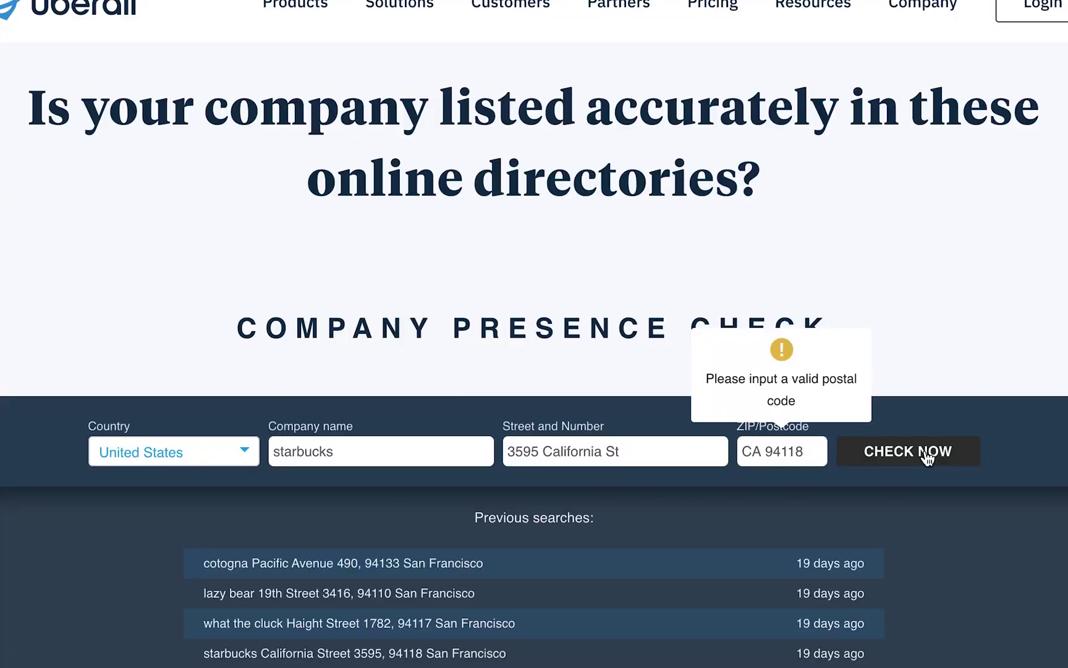
click(928, 457)
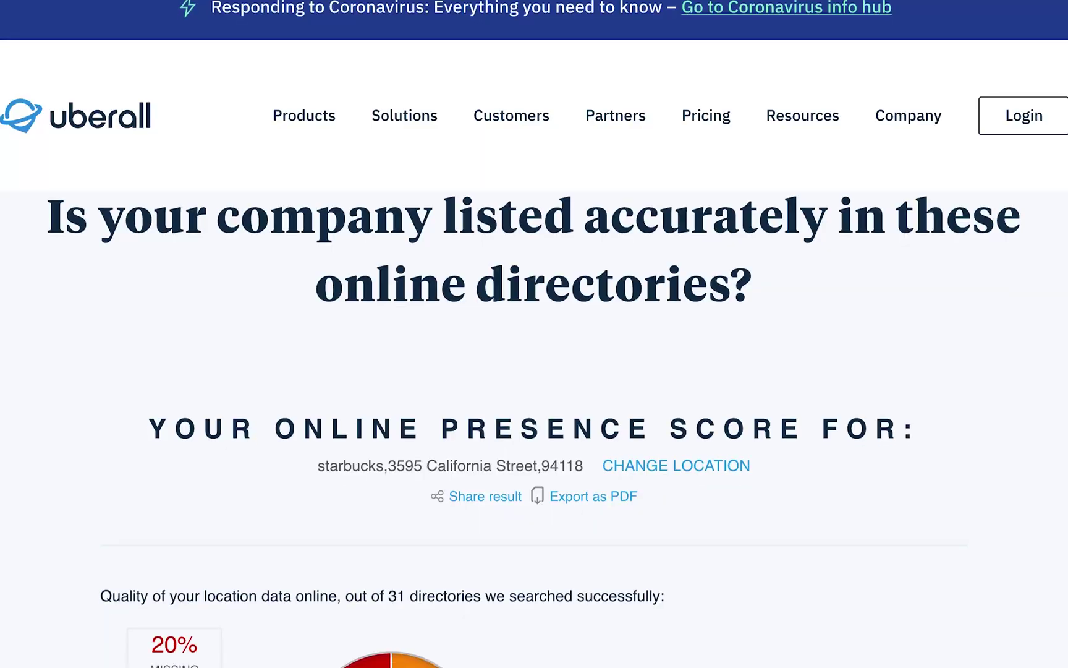
Review Starbucks' score chart (20% missing, 59% incorrect, 20% correct) and the directory Results table.
scroll(535, 346, down, 5)
scroll(535, 347, down, 7)
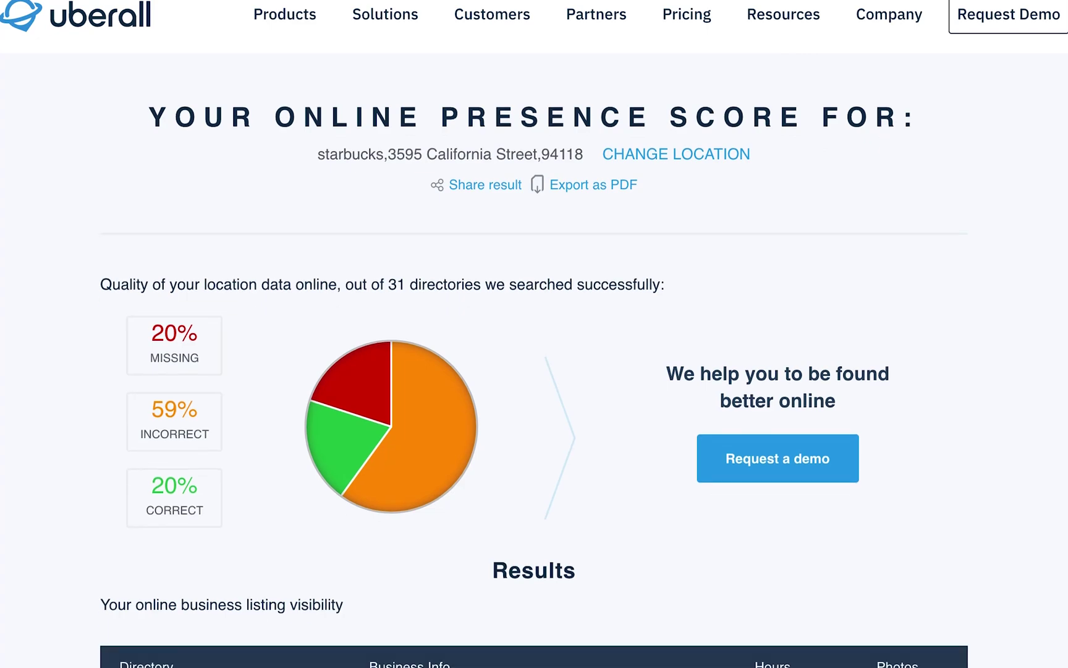
scroll(534, 346, down, 9)
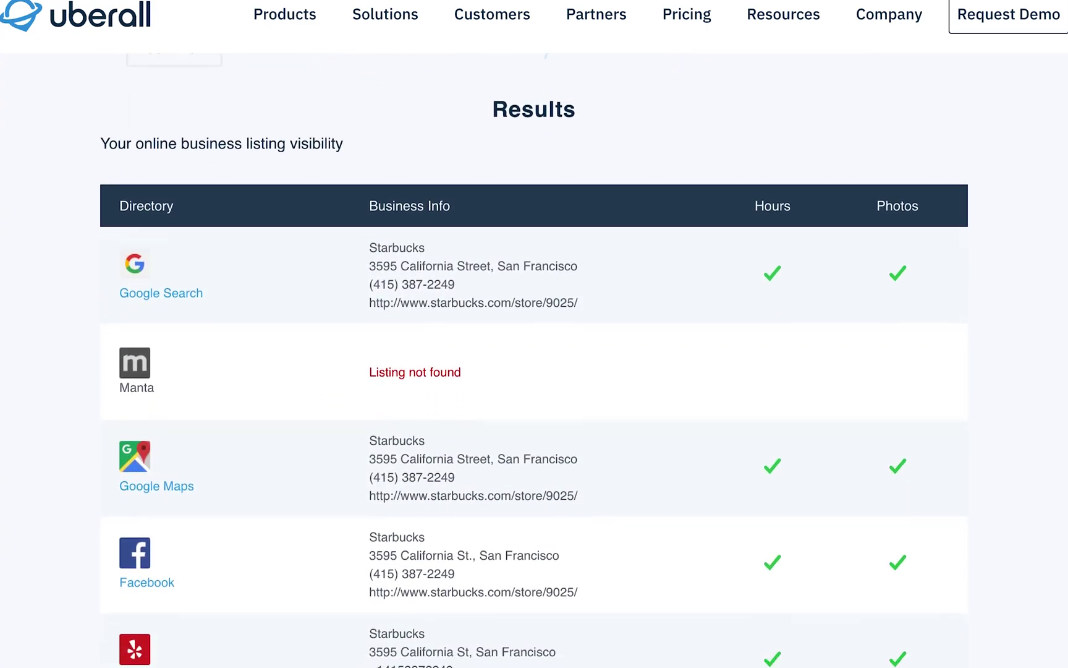
scroll(534, 346, down, 8)
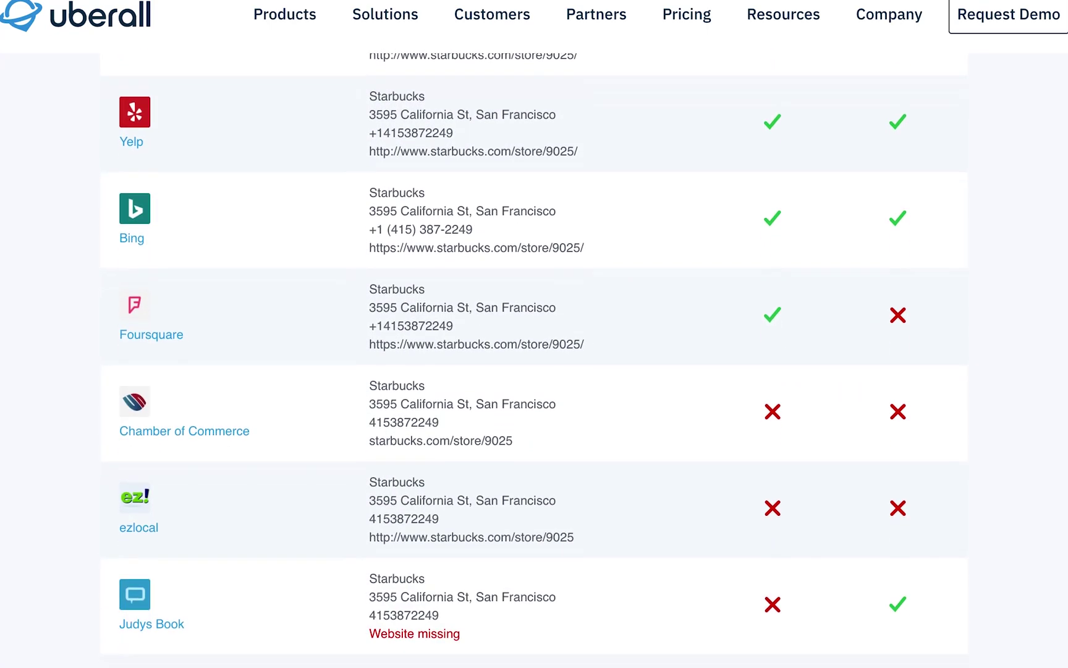
scroll(534, 346, down, 6)
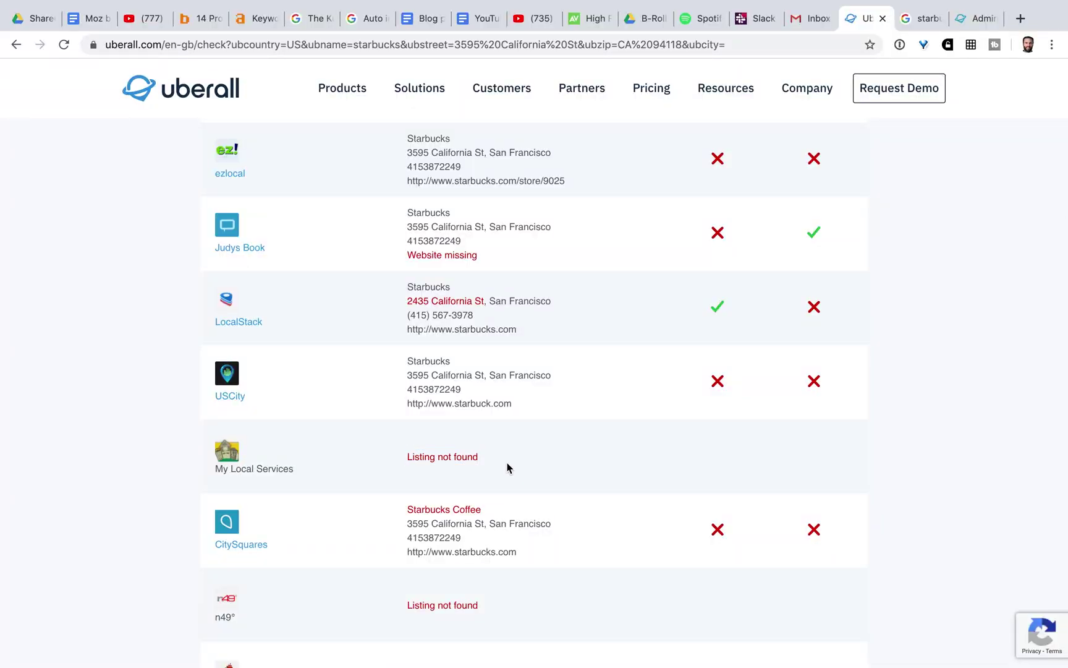
scroll(507, 468, down, 1)
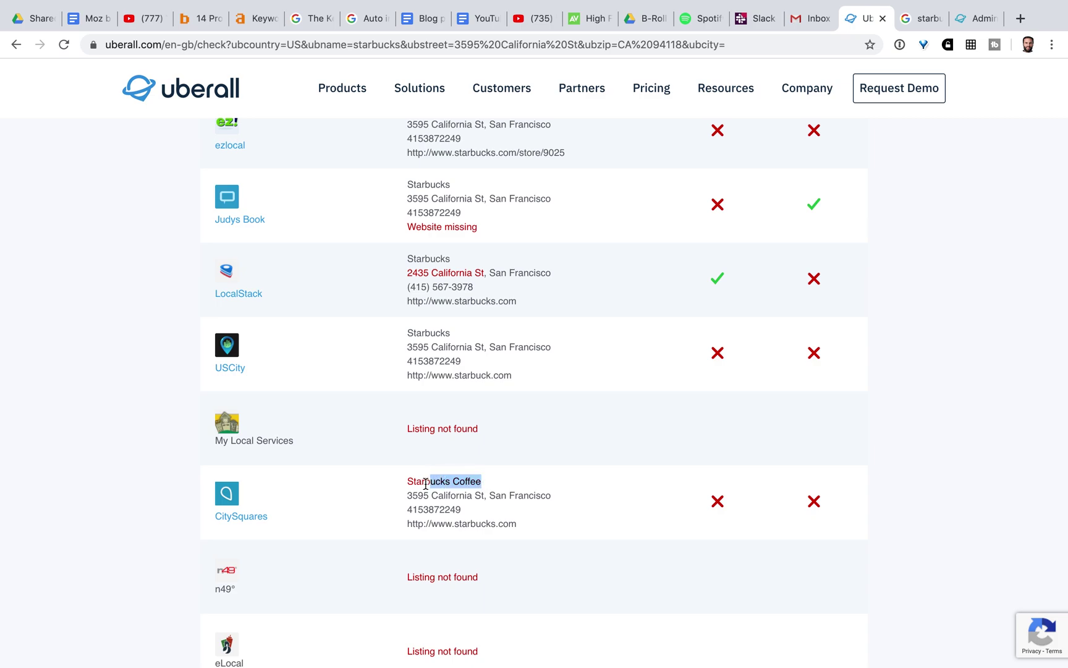
scroll(546, 457, down, 6)
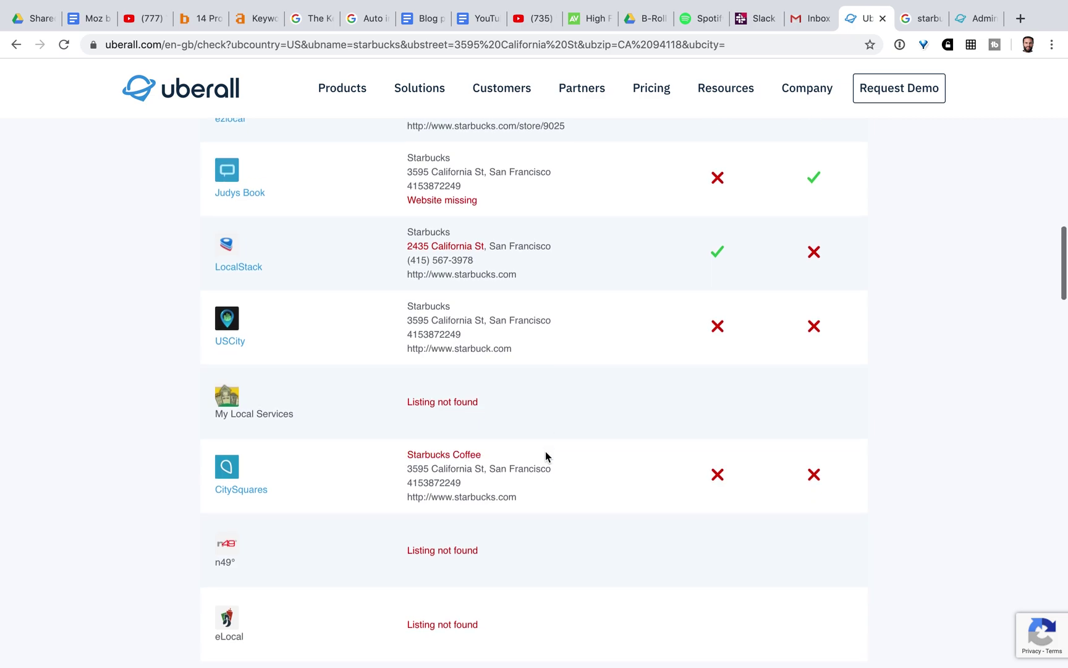
scroll(546, 457, down, 2)
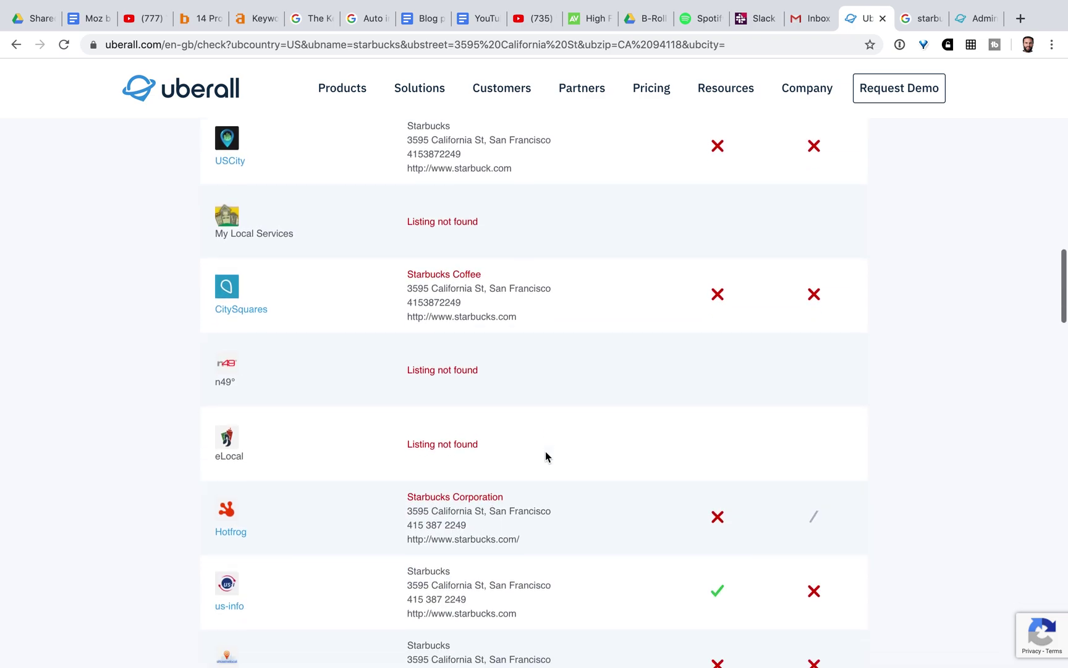
scroll(546, 457, up, 1)
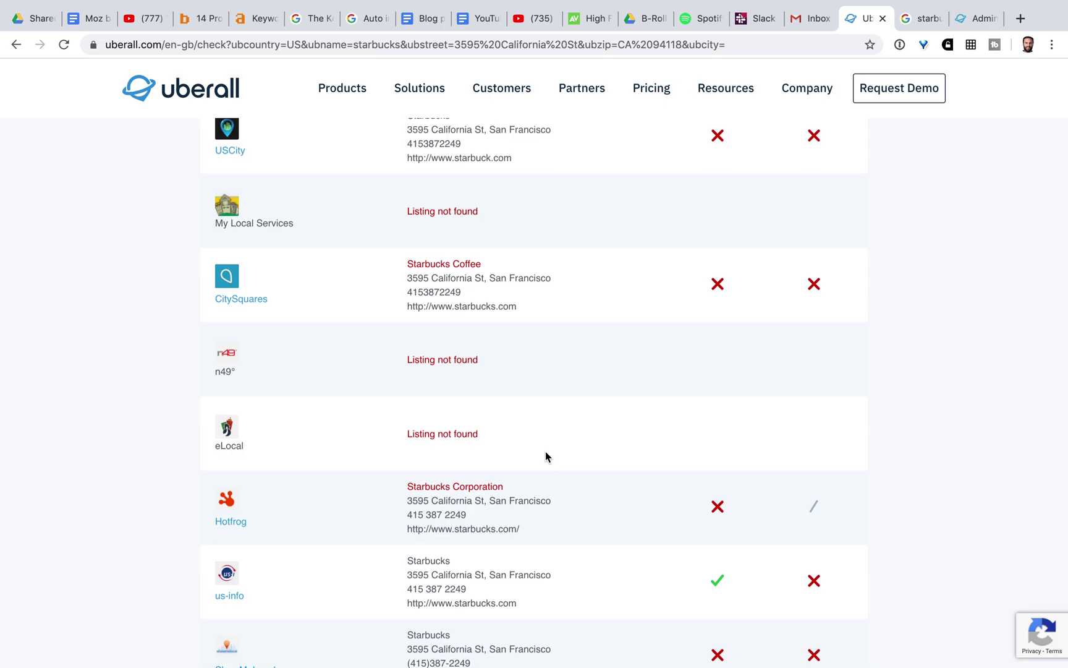
scroll(546, 457, up, 10)
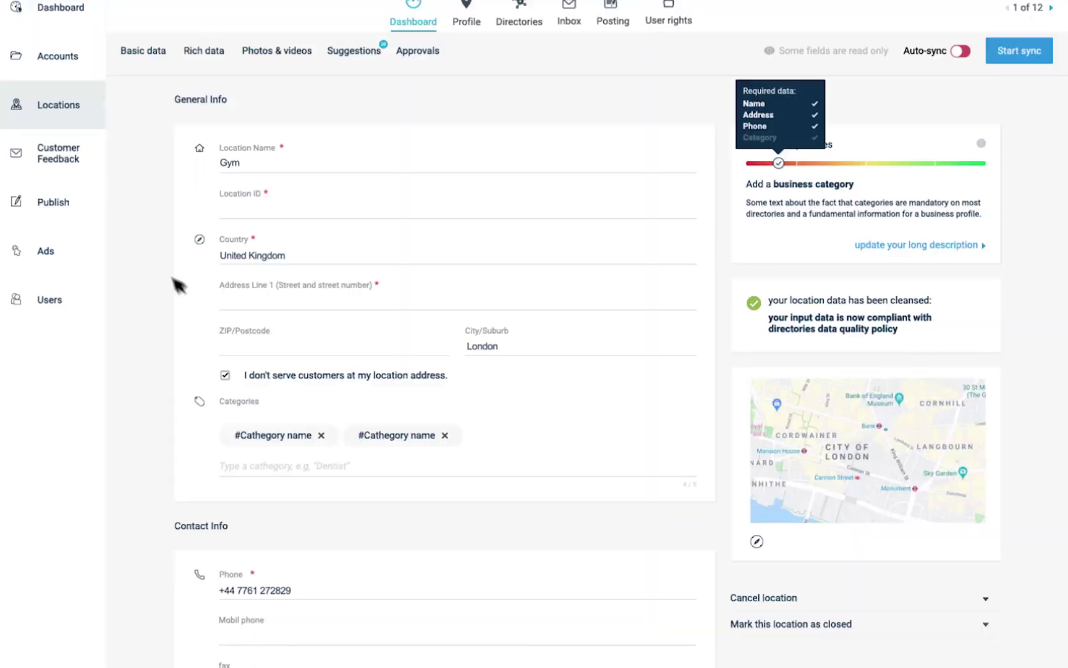
Open the Gym location's Google Search directory card to view its synced listings.
scroll(290, 365, down, 9)
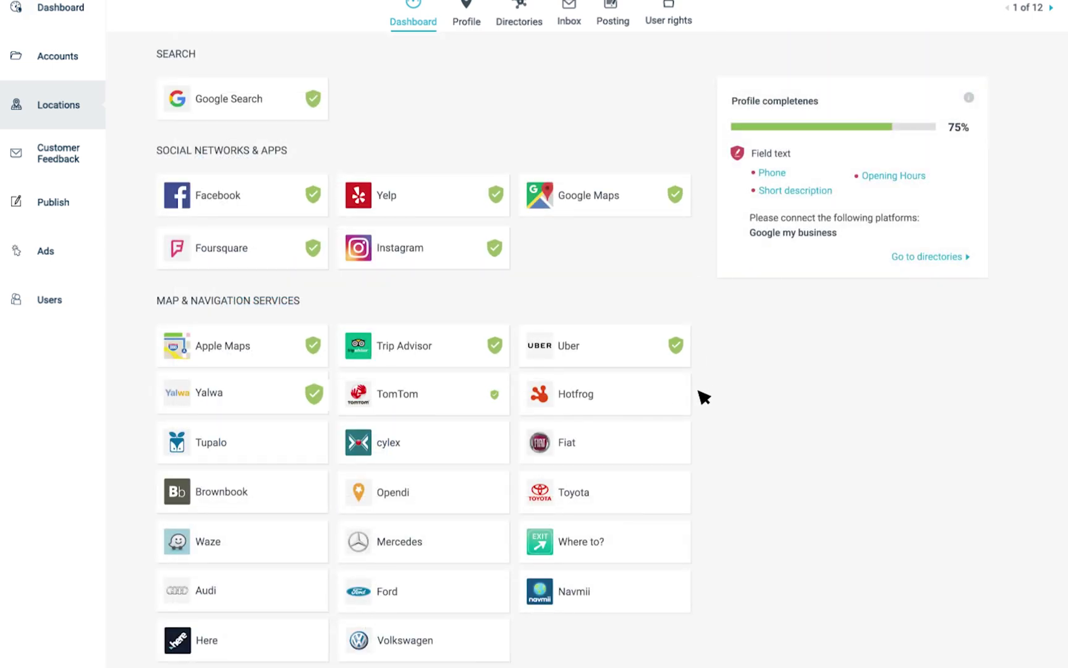
click(271, 113)
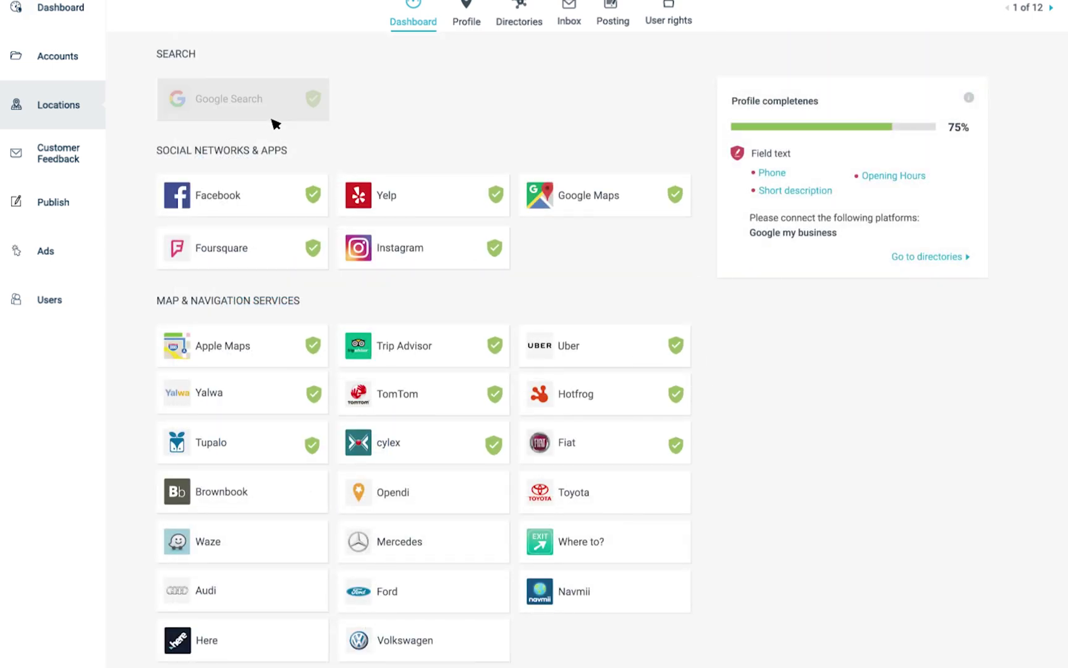